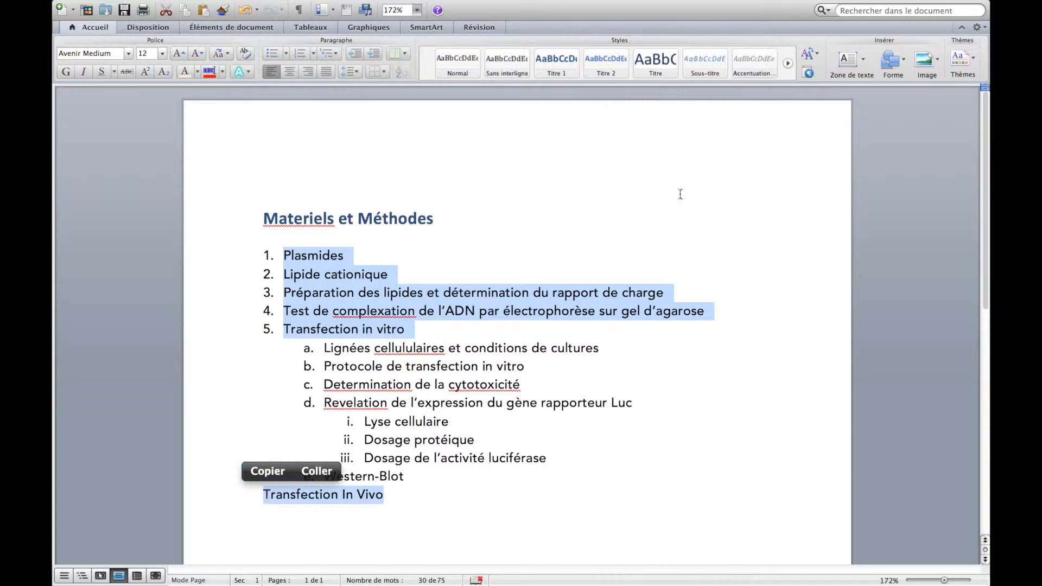
- Apply the Titre 2 style to the selected main list items from Plasmides to Transfection in vitro and to Transfection In Vivo
{"action": "left_click", "coordinate": [608, 57]}
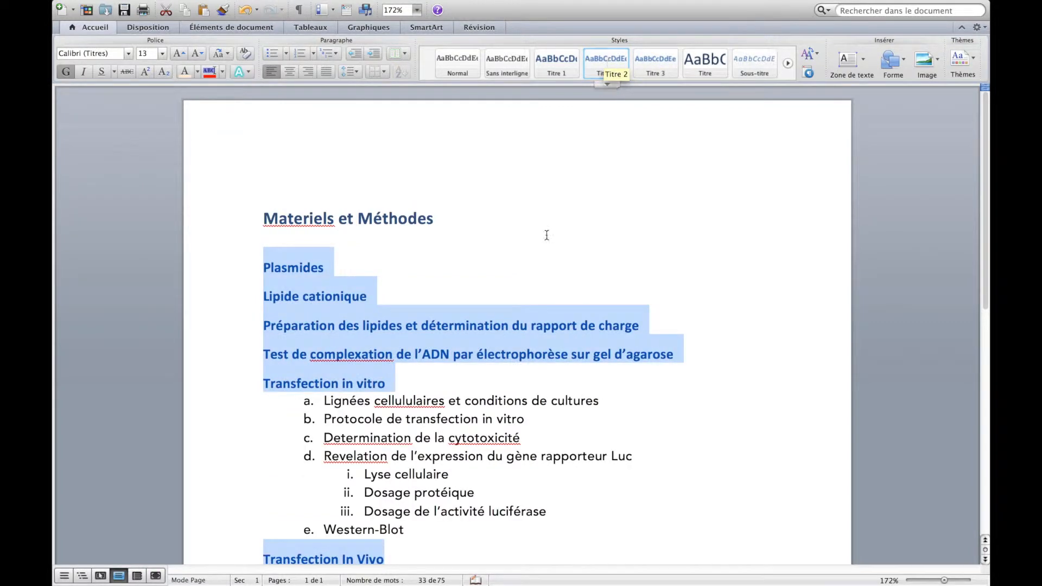
{"action": "scroll", "coordinate": [545, 235], "scroll_direction": "down", "scroll_amount": 5}
{"action": "scroll", "coordinate": [507, 244], "scroll_direction": "up", "scroll_amount": 3}
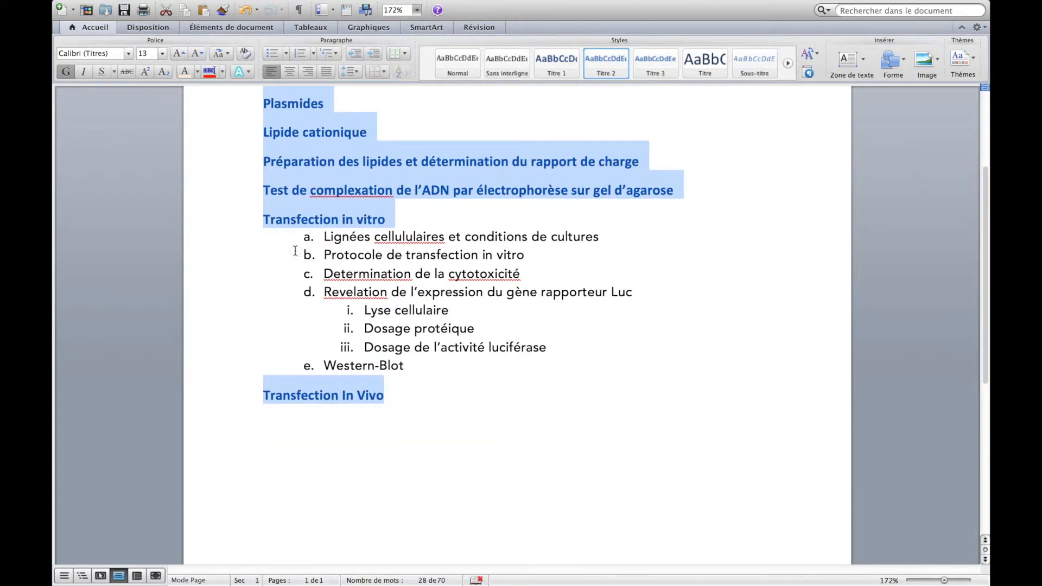
- Apply the Titre 3 style to the lettered sub-items from the cell lines entry to Revelation de l'expression, plus Western-Blot
{"action": "left_click", "coordinate": [323, 237]}
{"action": "left_click_drag", "start_coordinate": [323, 237], "coordinate": [634, 292]}
{"action": "left_click_drag", "start_coordinate": [325, 366], "coordinate": [417, 367]}
{"action": "left_click", "coordinate": [655, 62]}
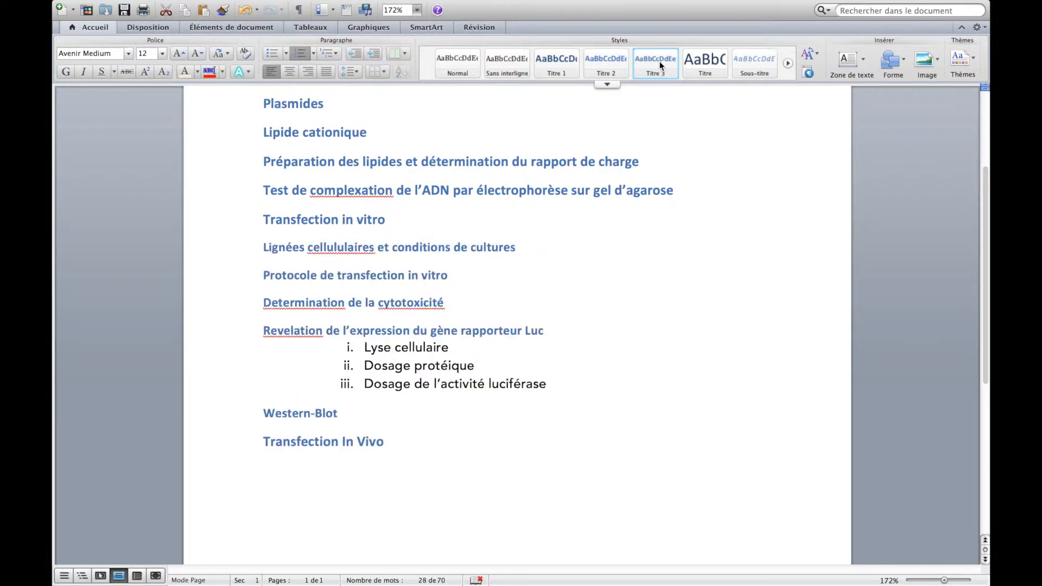
- Apply the Titre 4 style to Lyse cellulaire, Dosage protéique and Dosage de l'activité luciférase
{"action": "left_click_drag", "start_coordinate": [359, 347], "coordinate": [526, 384]}
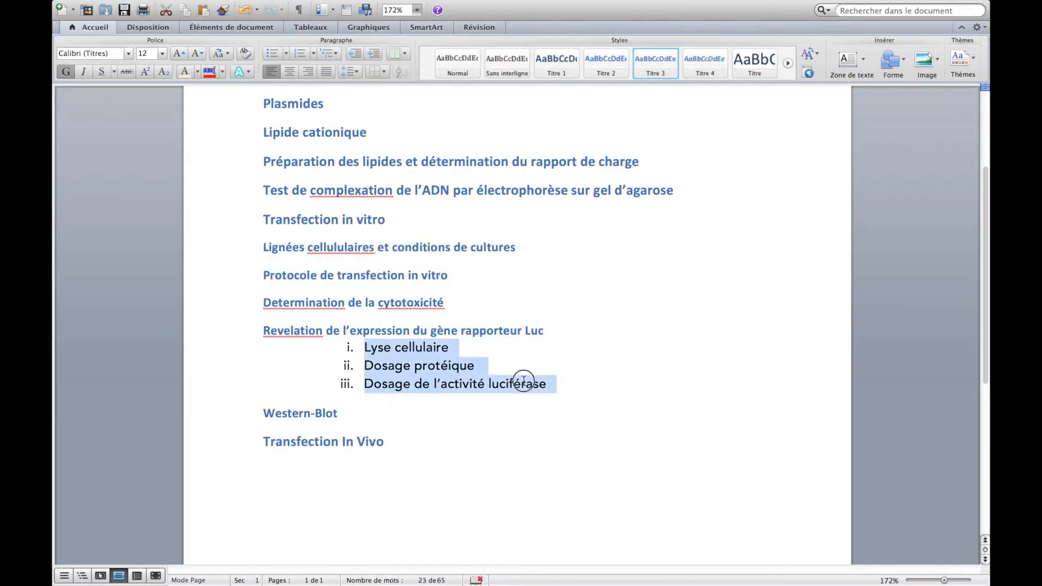
{"action": "left_click", "coordinate": [702, 61]}
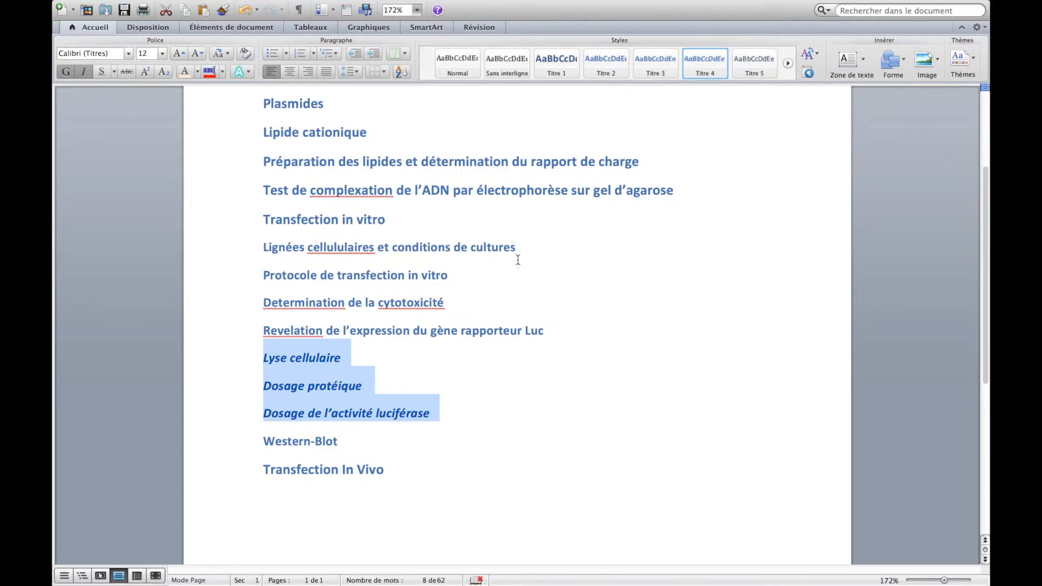
{"action": "scroll", "coordinate": [439, 401], "scroll_direction": "up", "scroll_amount": 3}
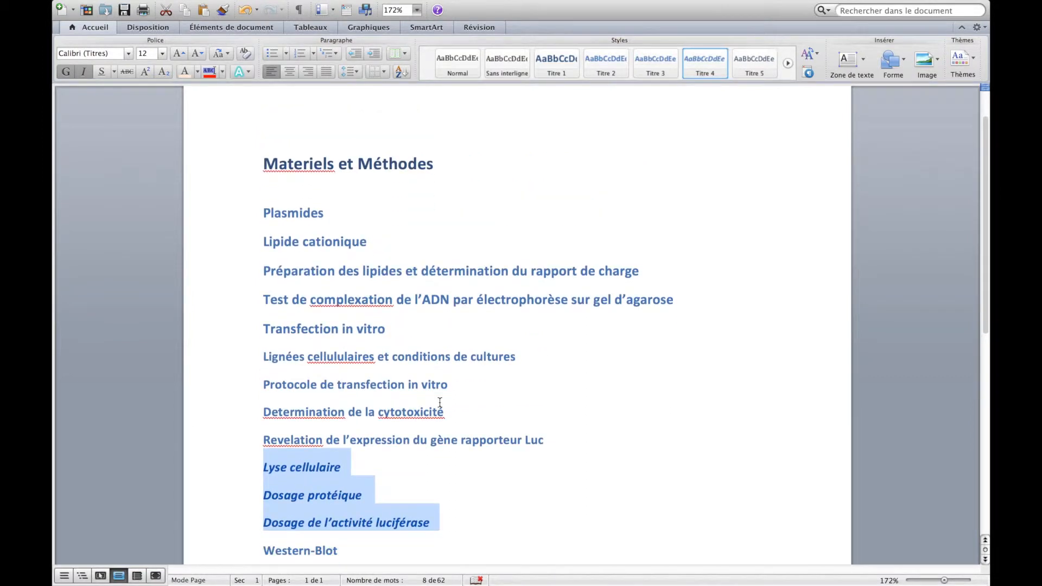
{"action": "scroll", "coordinate": [438, 401], "scroll_direction": "down", "scroll_amount": 2}
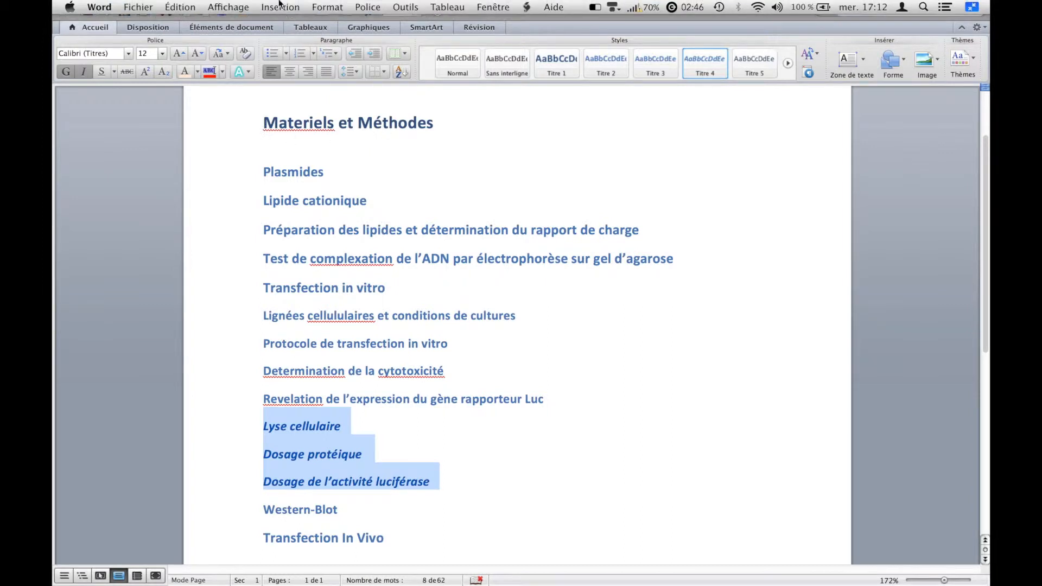
- Number the headings from Materiels et Méthodes with the multilevel scheme I. Titre 1, A. Titre 2, 1. Titre 3
{"action": "left_click_drag", "start_coordinate": [263, 127], "coordinate": [406, 111]}
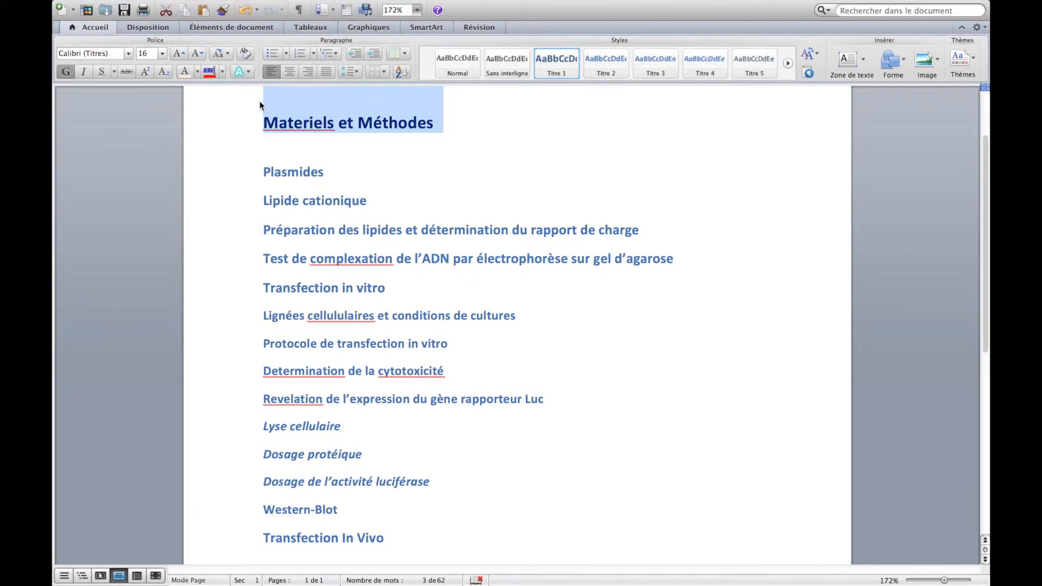
{"action": "left_click", "coordinate": [227, 6]}
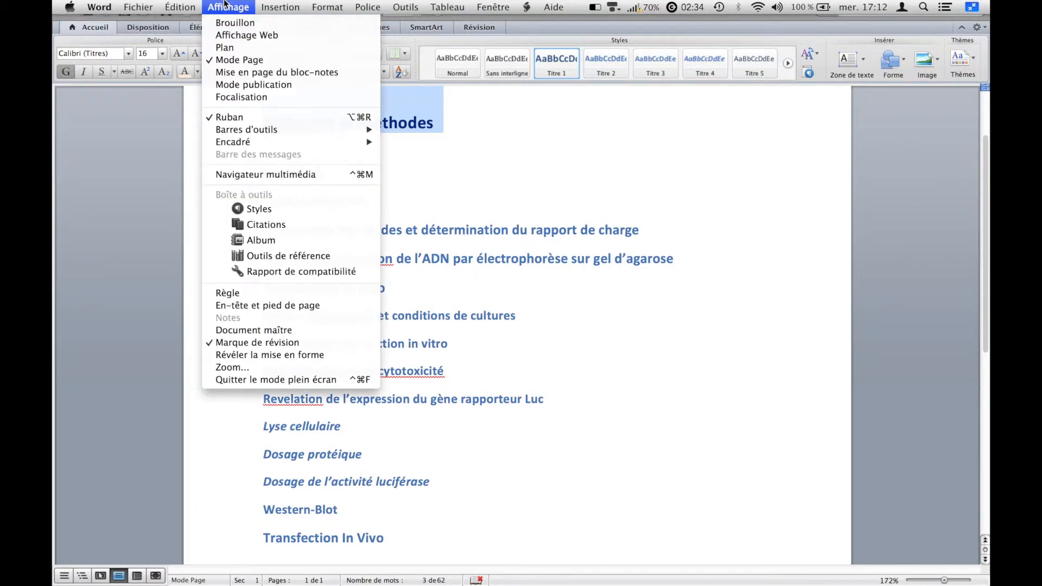
{"action": "mouse_move", "coordinate": [286, 4]}
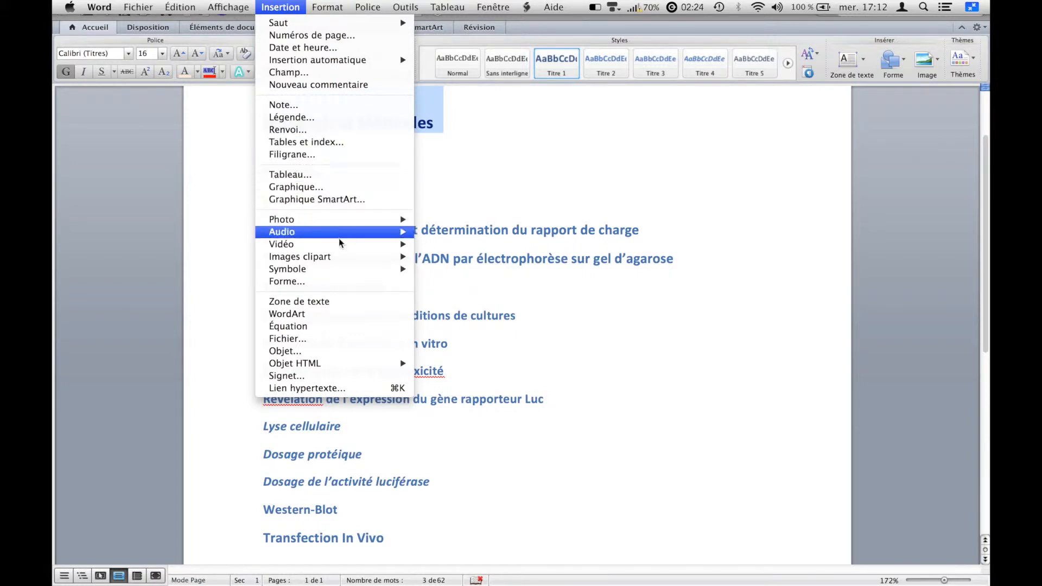
{"action": "mouse_move", "coordinate": [319, 5]}
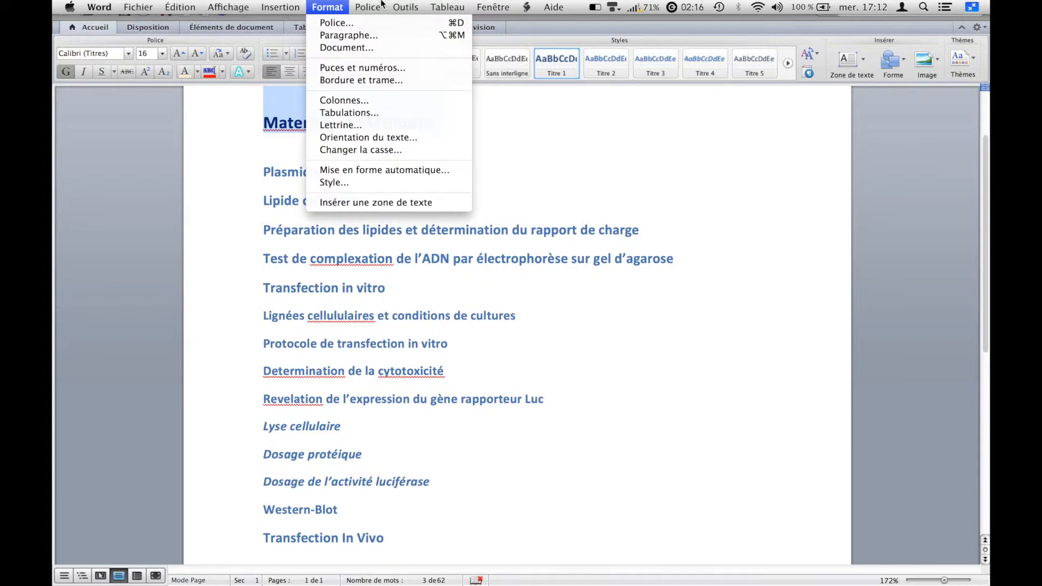
{"action": "mouse_move", "coordinate": [372, 4]}
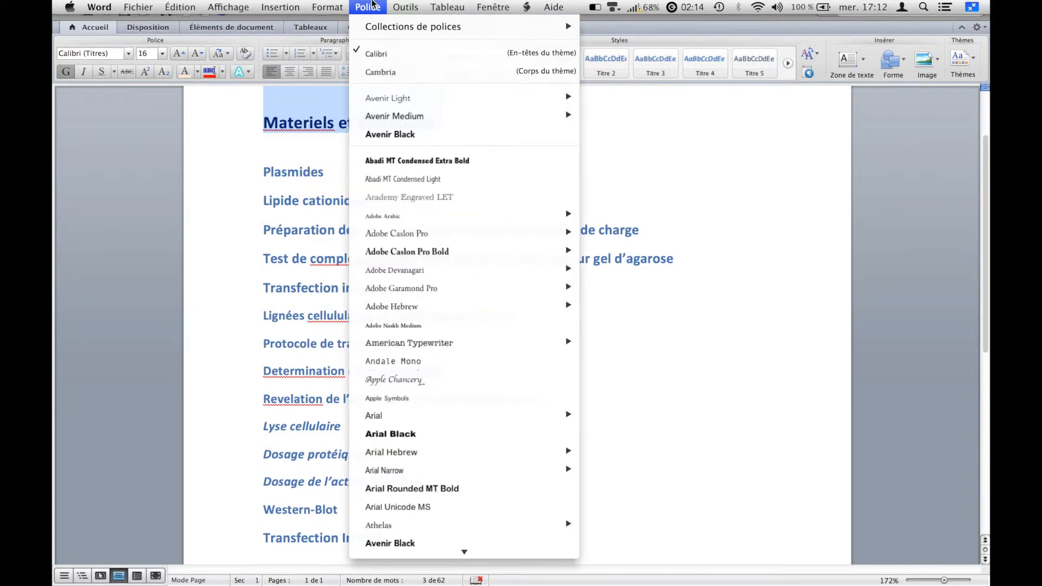
{"action": "left_click", "coordinate": [373, 3]}
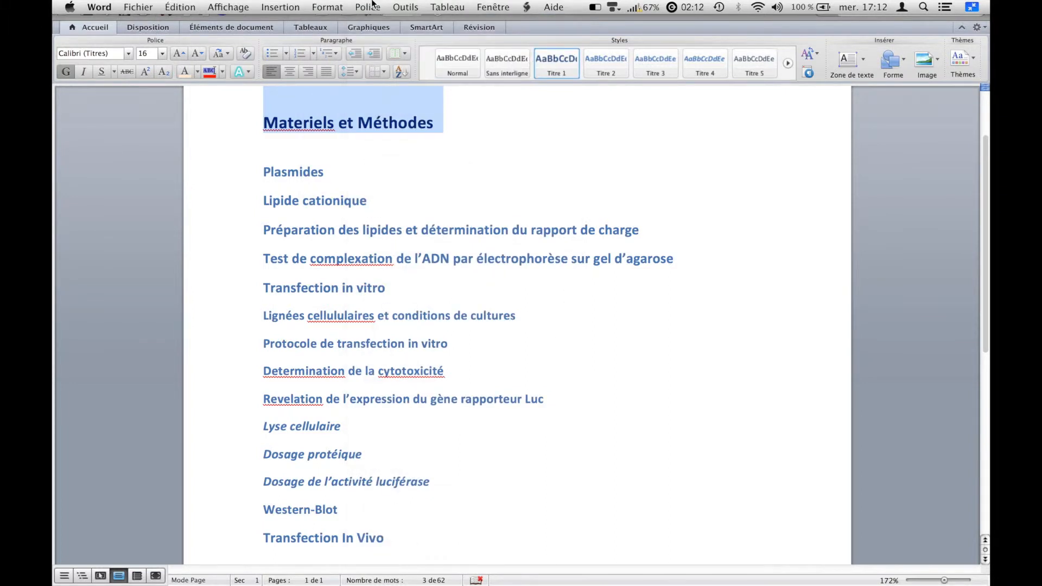
{"action": "right_click", "coordinate": [340, 124]}
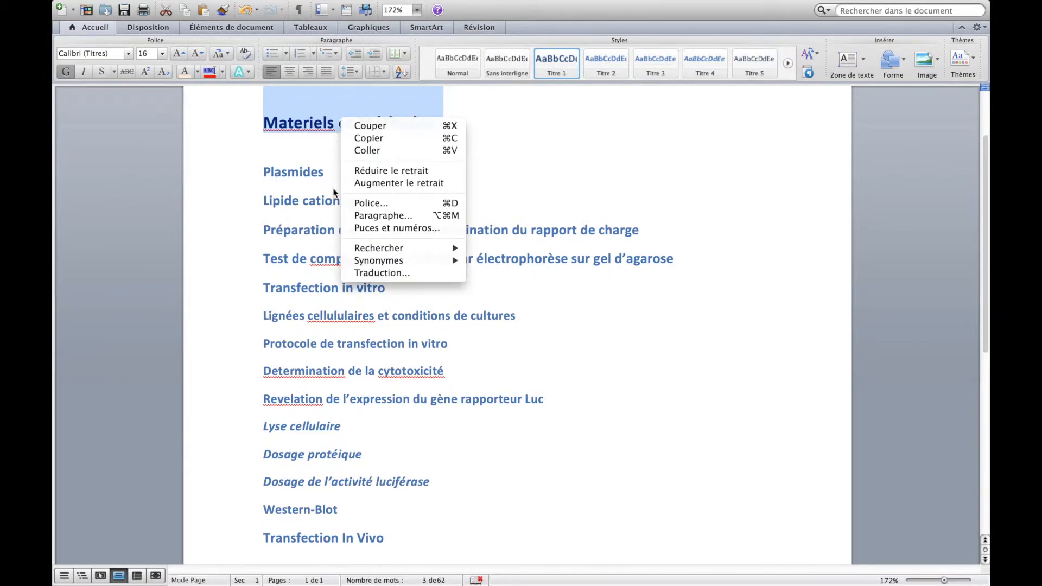
{"action": "left_click", "coordinate": [373, 229]}
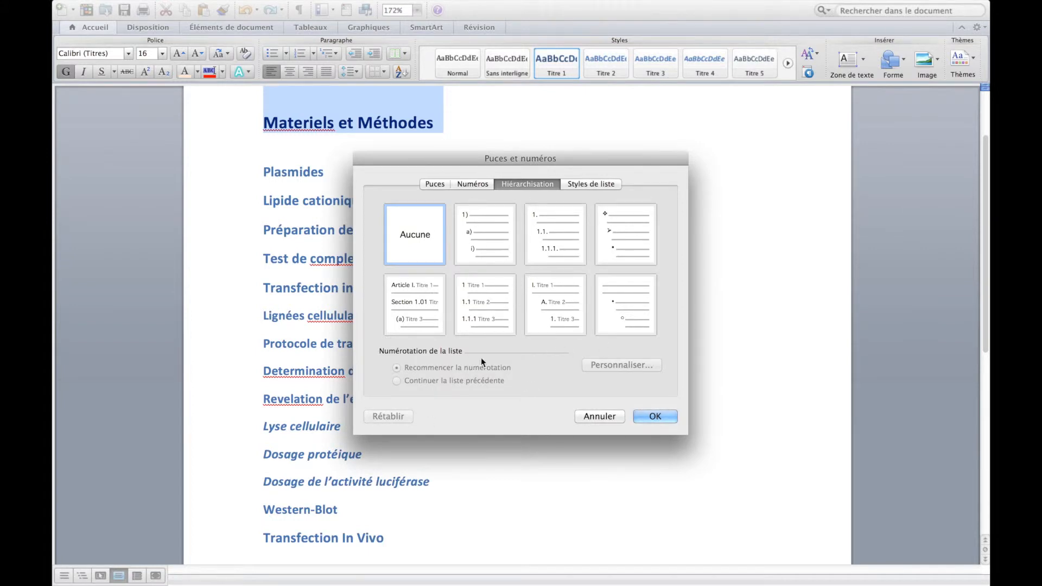
{"action": "left_click", "coordinate": [560, 293]}
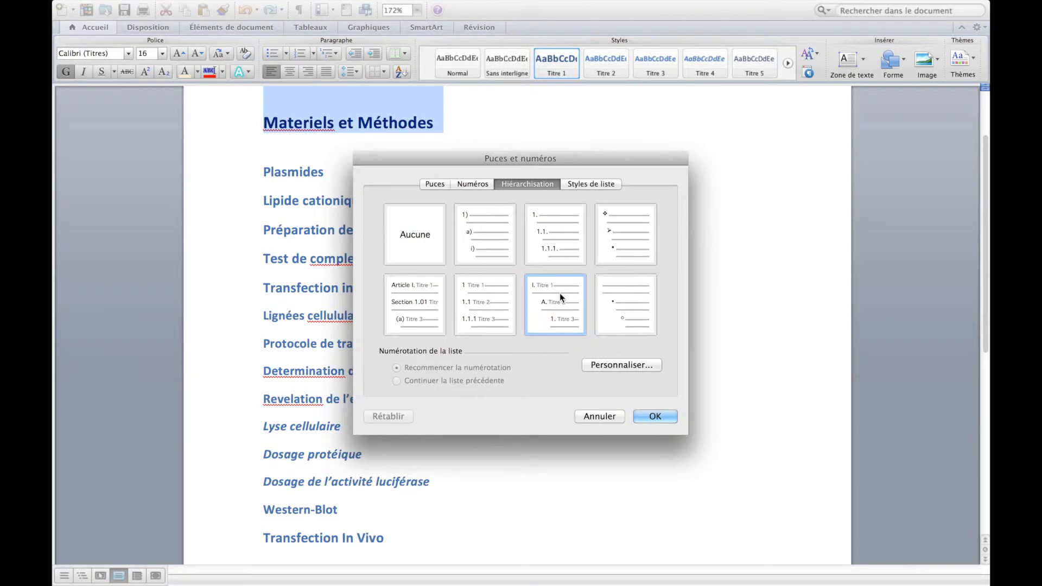
{"action": "left_click", "coordinate": [651, 417]}
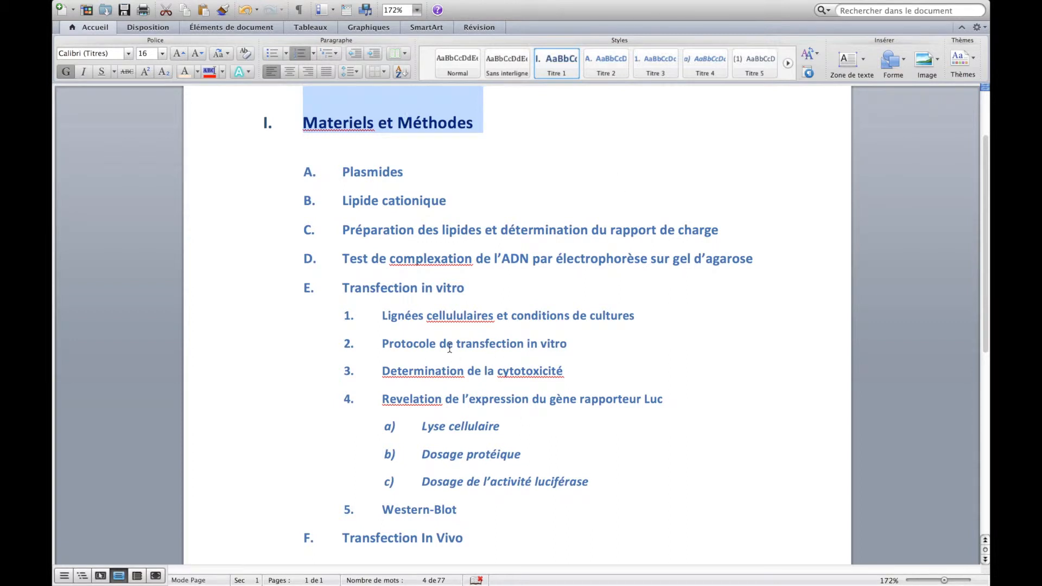
- Insert an empty line above the Materiels et Méthodes heading and place the cursor in it
{"action": "scroll", "coordinate": [449, 348], "scroll_direction": "down", "scroll_amount": 5}
{"action": "scroll", "coordinate": [449, 348], "scroll_direction": "up", "scroll_amount": 6}
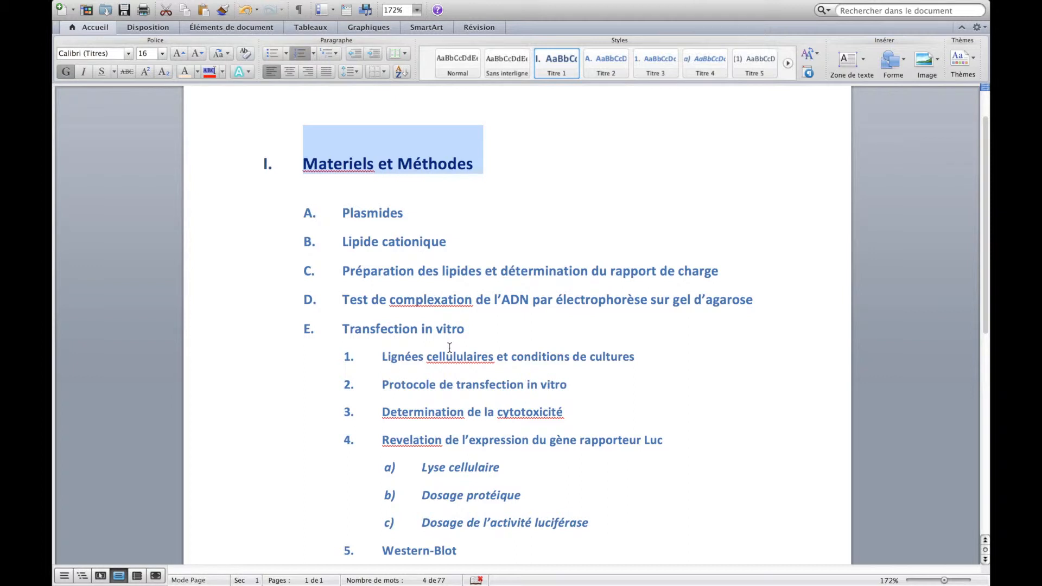
{"action": "scroll", "coordinate": [449, 348], "scroll_direction": "down", "scroll_amount": 3}
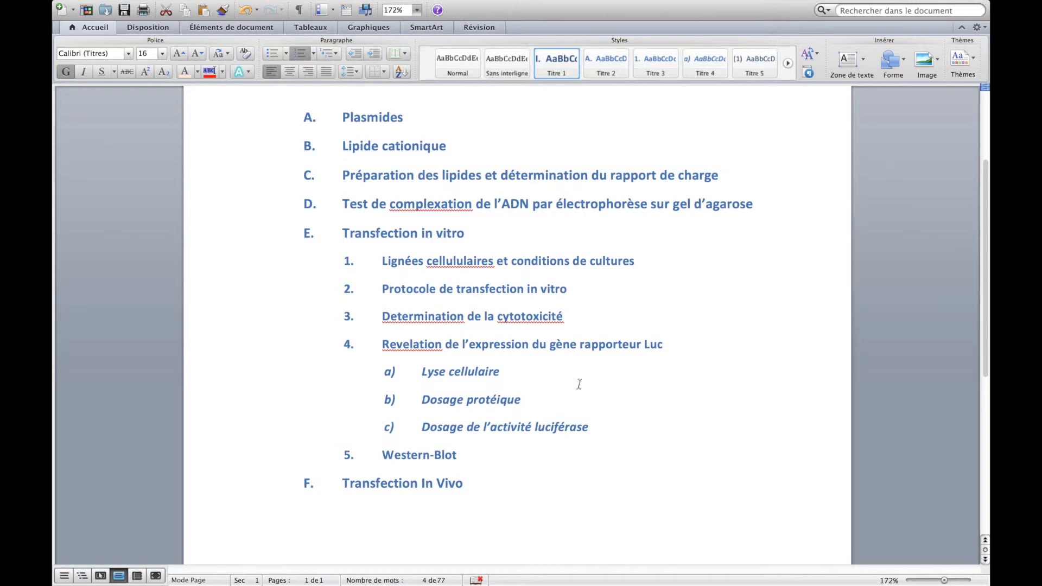
{"action": "key", "text": "super+z"}
{"action": "left_click", "coordinate": [288, 152]}
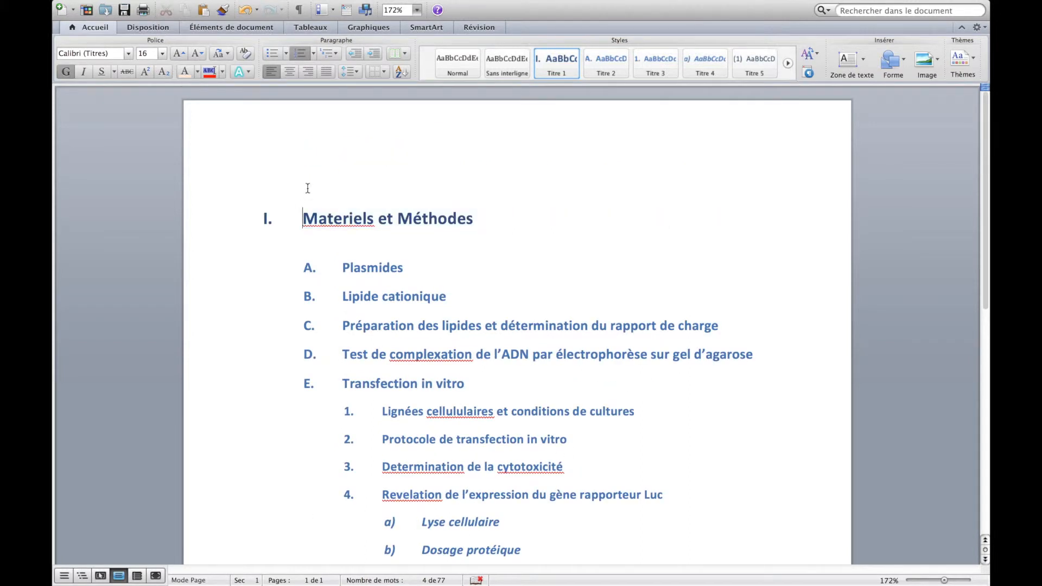
{"action": "key", "text": "Return"}
{"action": "left_click", "coordinate": [262, 187]}
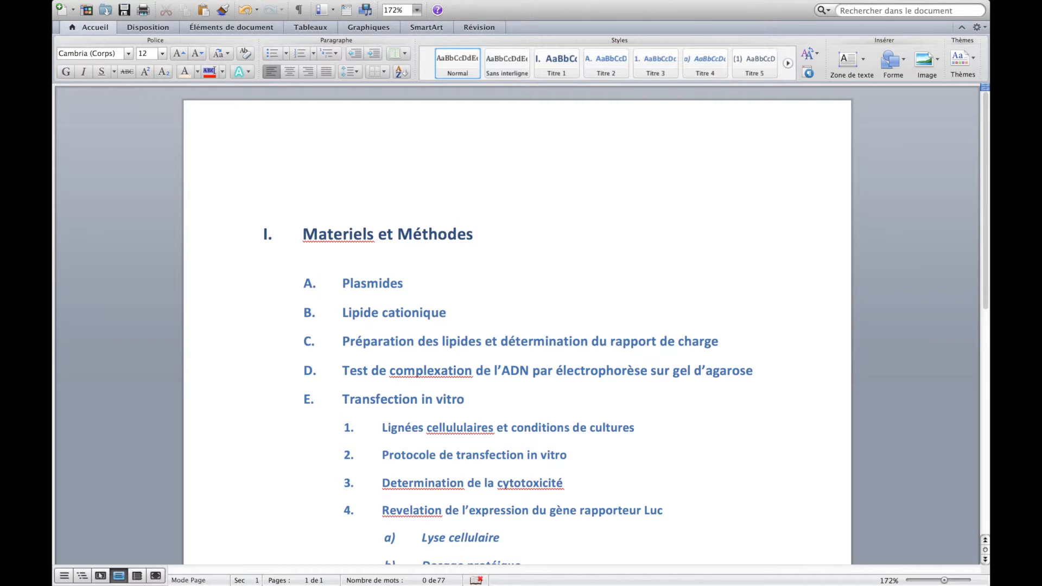
- Insert a table of contents above the first heading in the Moderne format, displaying 6 levels
{"action": "mouse_move", "coordinate": [220, 4]}
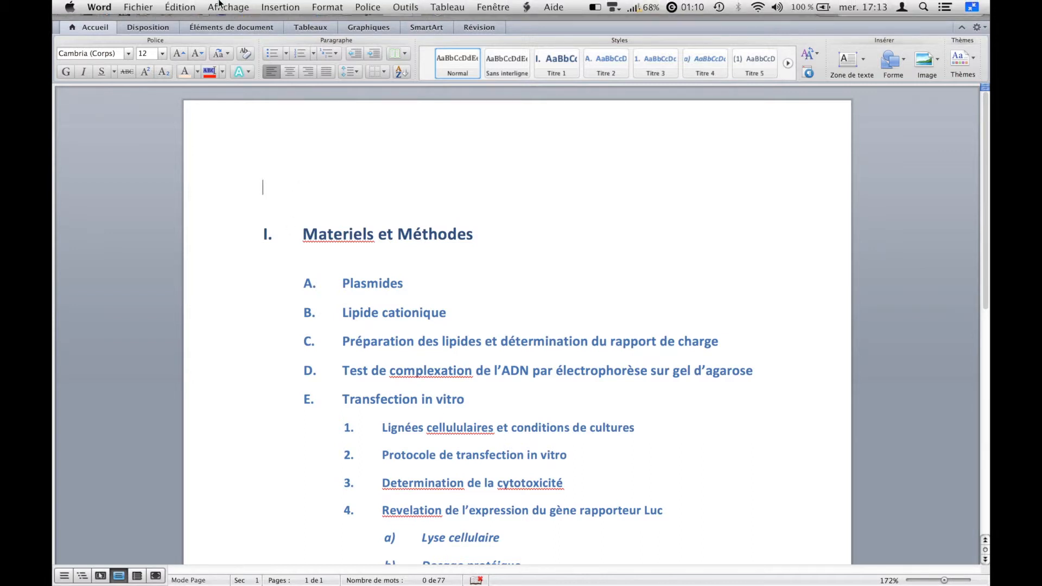
{"action": "left_click", "coordinate": [276, 4]}
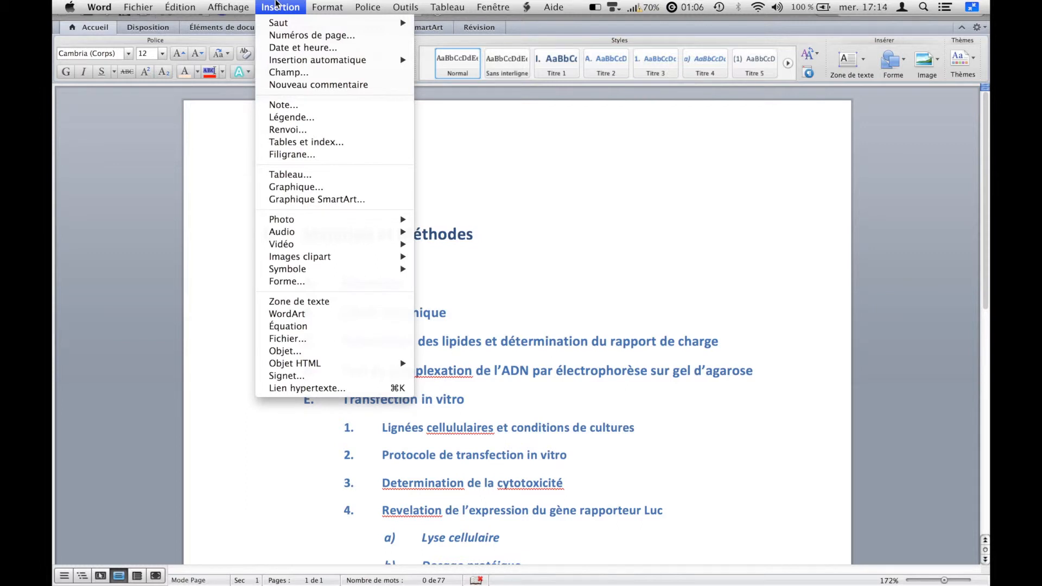
{"action": "left_click", "coordinate": [311, 142]}
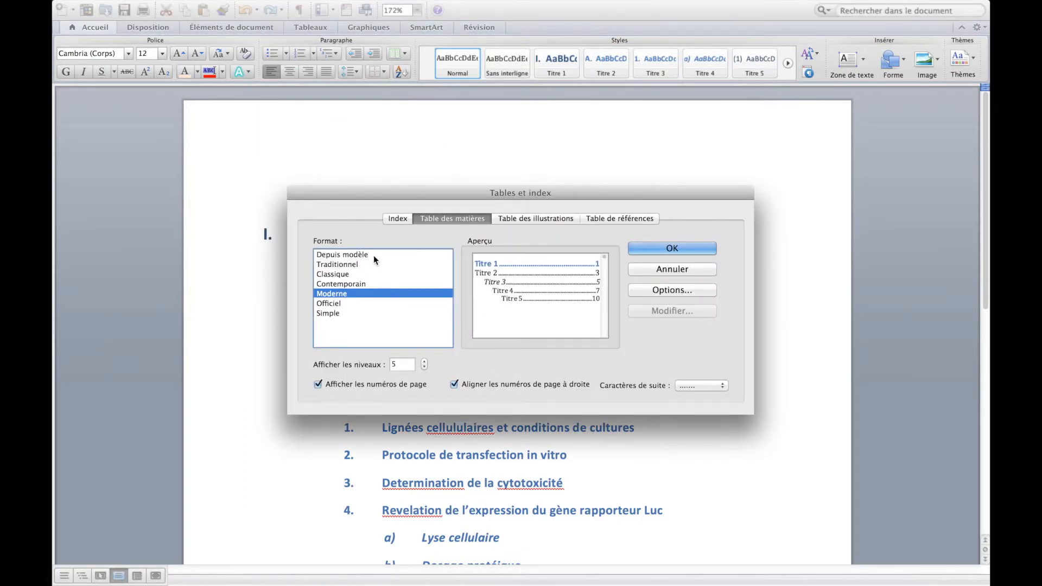
{"action": "left_click", "coordinate": [374, 255]}
{"action": "left_click", "coordinate": [343, 294]}
{"action": "left_click", "coordinate": [424, 361]}
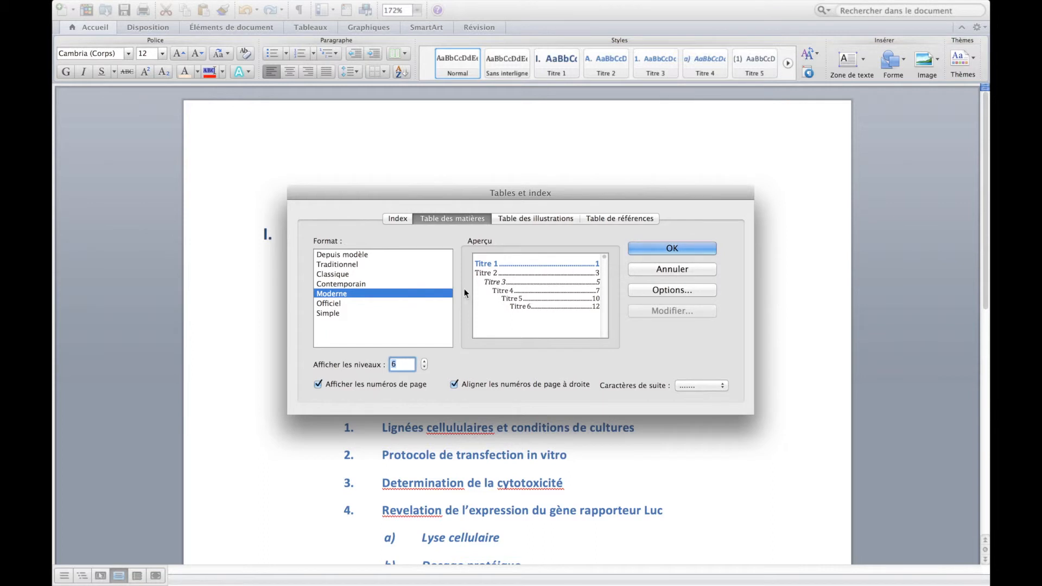
{"action": "left_click", "coordinate": [669, 250]}
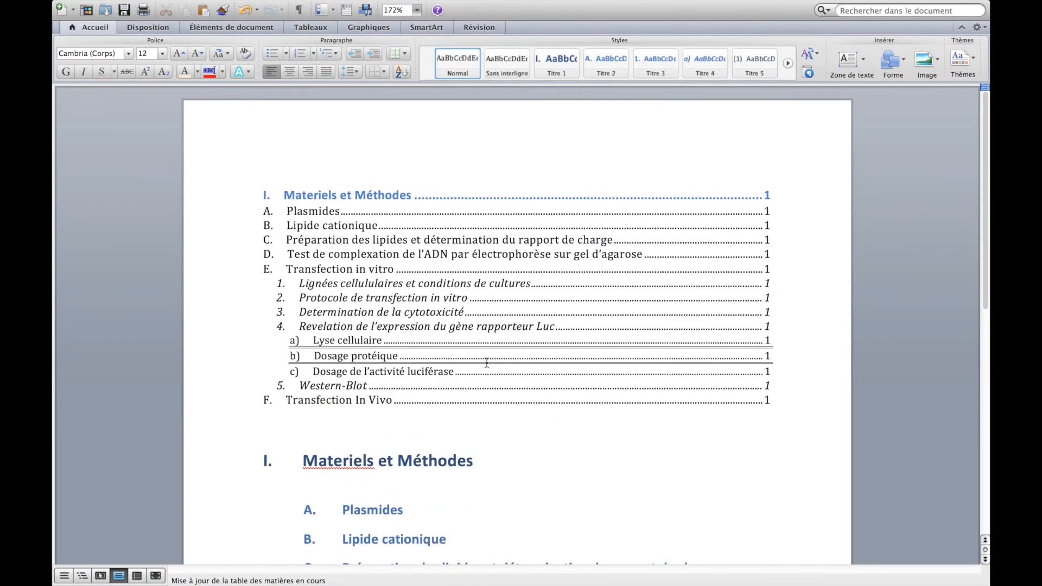
- Add a Titre 2 heading "doieazhfpieahf" after Transfection In Vivo, followed by an empty heading of the same level
{"action": "scroll", "coordinate": [487, 363], "scroll_direction": "down", "scroll_amount": 10}
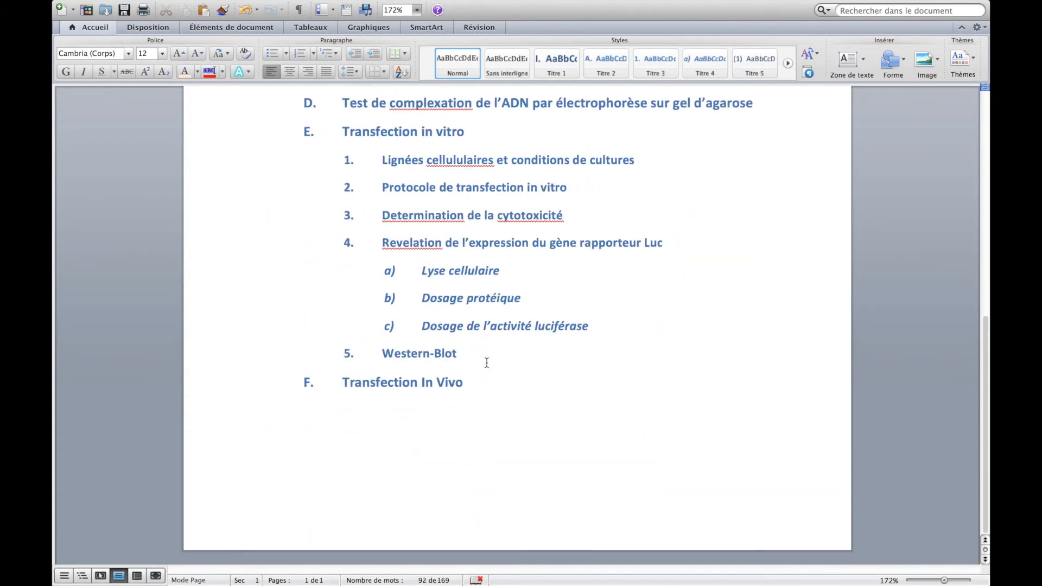
{"action": "left_click", "coordinate": [478, 381]}
{"action": "key", "text": "Return"}
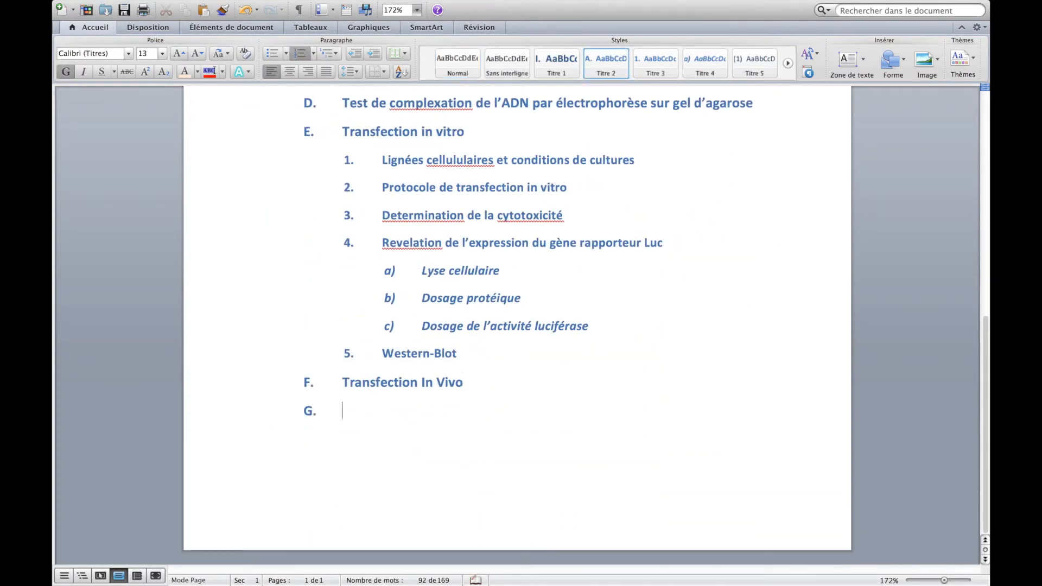
{"action": "type", "text": "doieauhfpieahf"}
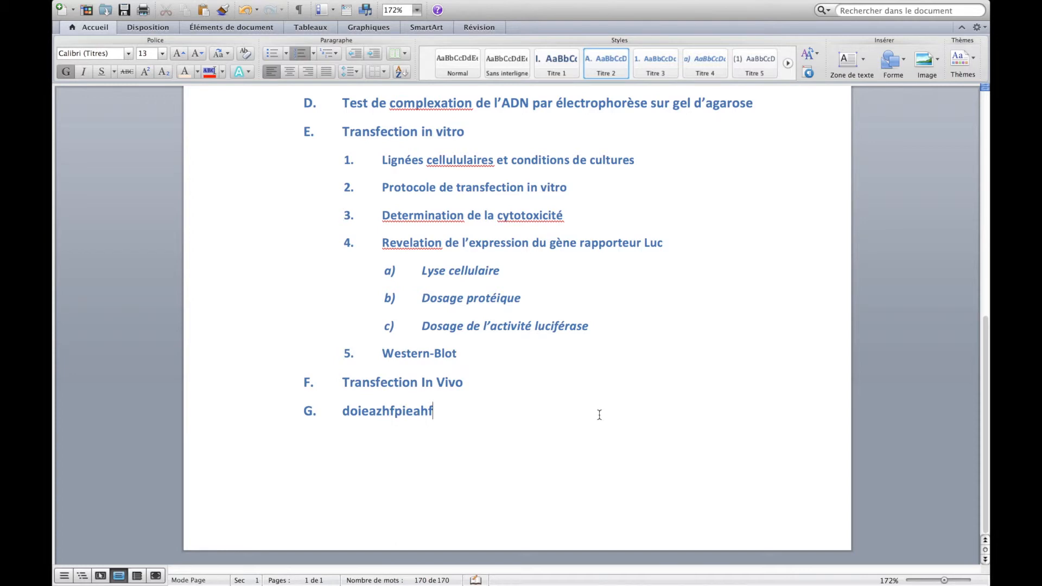
{"action": "scroll", "coordinate": [599, 415], "scroll_direction": "up", "scroll_amount": 10}
{"action": "scroll", "coordinate": [600, 414], "scroll_direction": "down", "scroll_amount": 10}
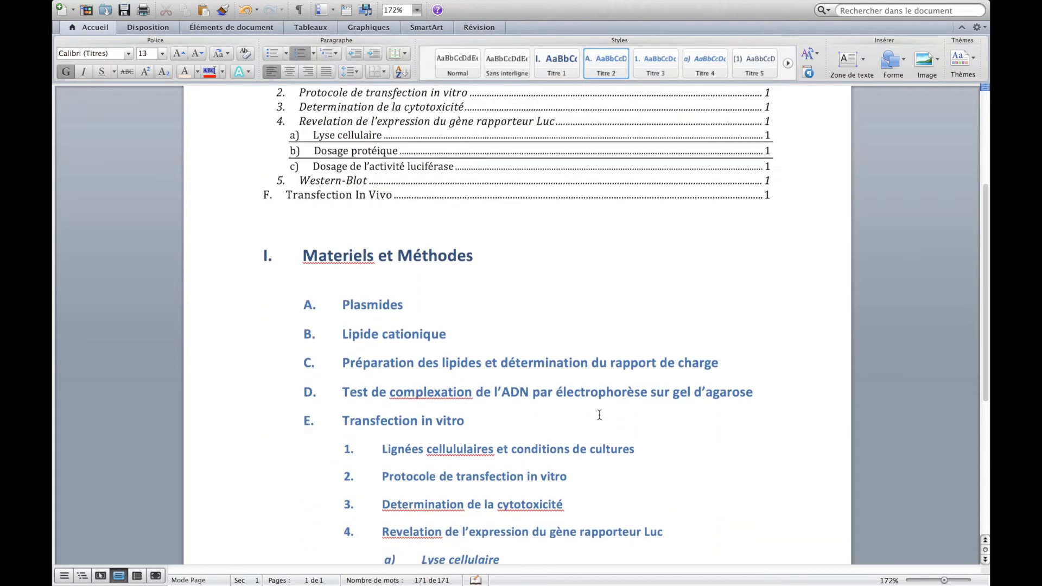
{"action": "key", "text": "Return"}
- Update the fields of the table of contents, choosing to refresh the entire table
{"action": "scroll", "coordinate": [577, 397], "scroll_direction": "up", "scroll_amount": 10}
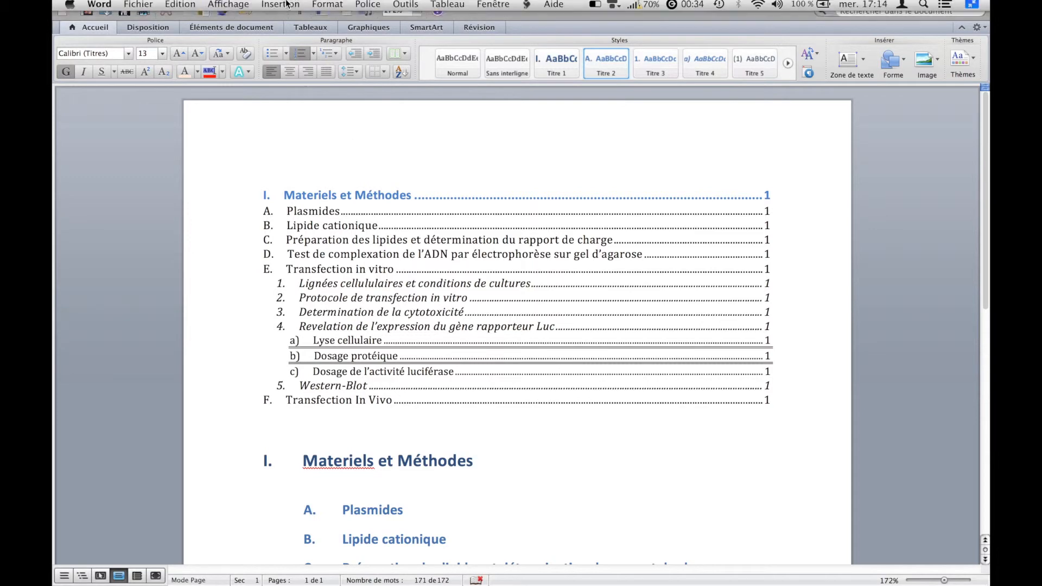
{"action": "left_click", "coordinate": [286, 6]}
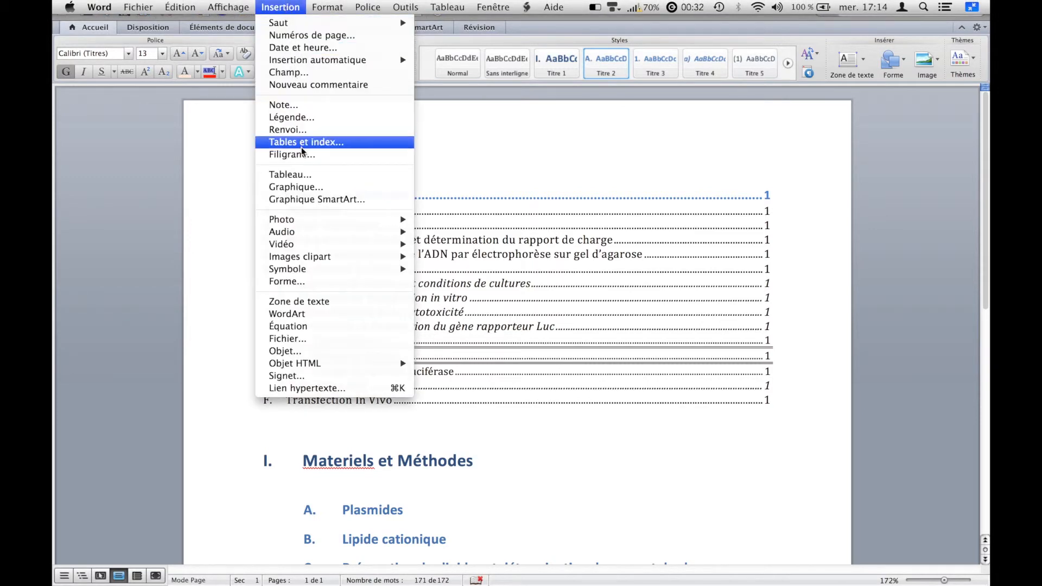
{"action": "left_click", "coordinate": [491, 193]}
{"action": "left_click", "coordinate": [294, 197]}
{"action": "right_click", "coordinate": [293, 197]}
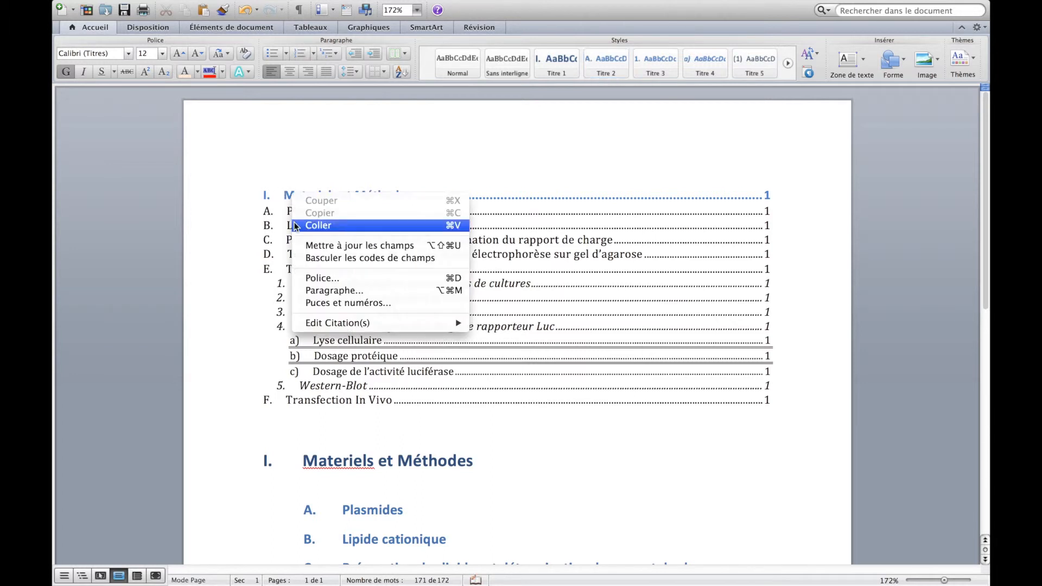
{"action": "left_click", "coordinate": [305, 249]}
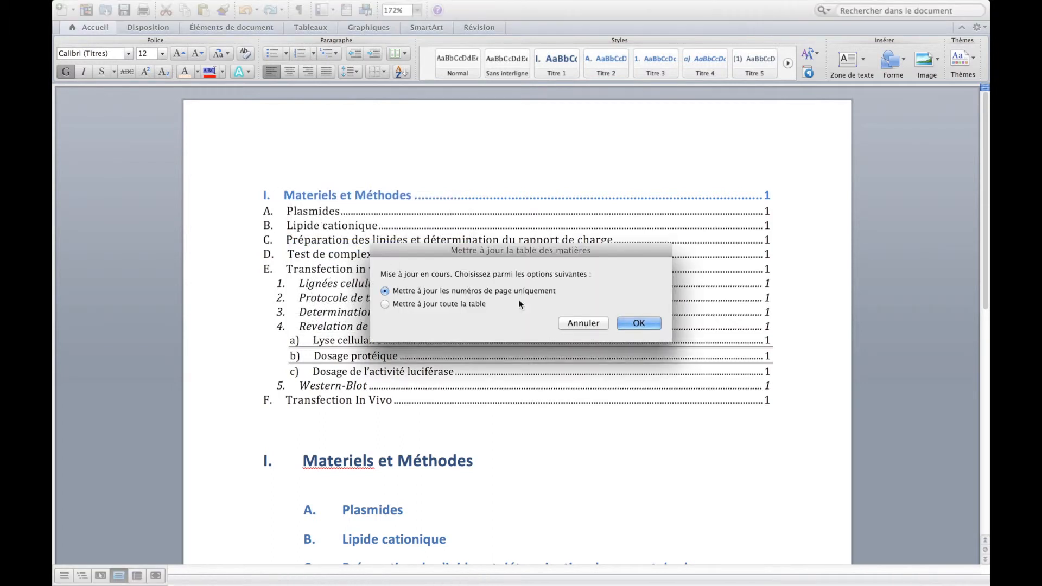
{"action": "left_click", "coordinate": [464, 304]}
{"action": "key", "text": "Return"}
{"action": "scroll", "coordinate": [465, 304], "scroll_direction": "down", "scroll_amount": 3}
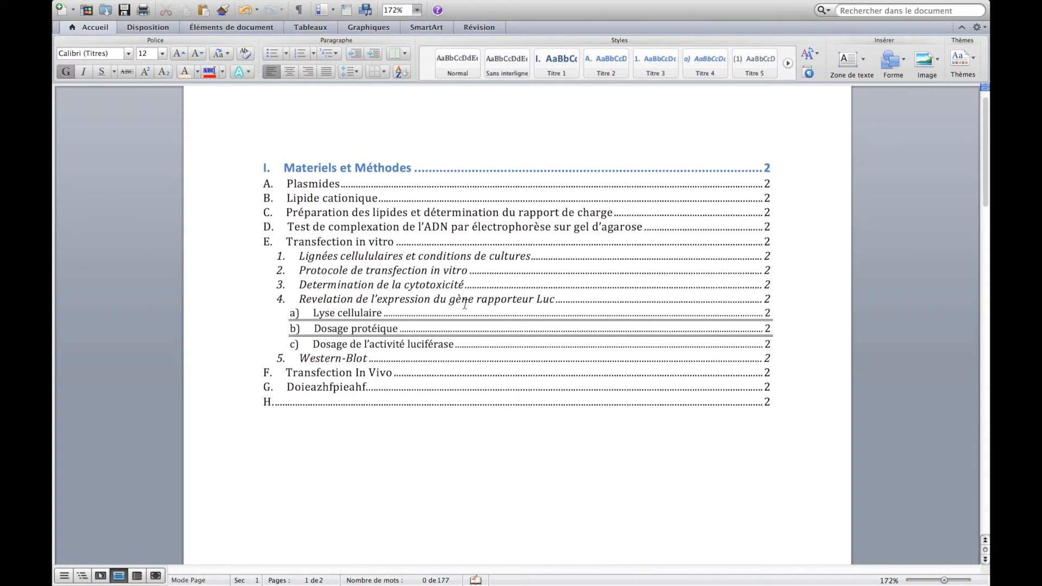
{"action": "left_click", "coordinate": [352, 129]}
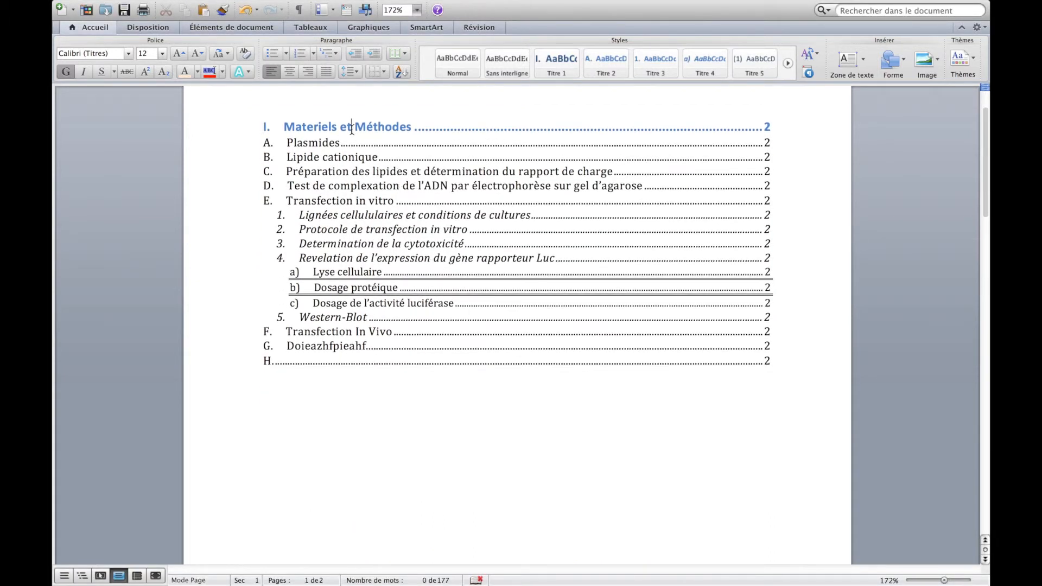
{"action": "right_click", "coordinate": [352, 129]}
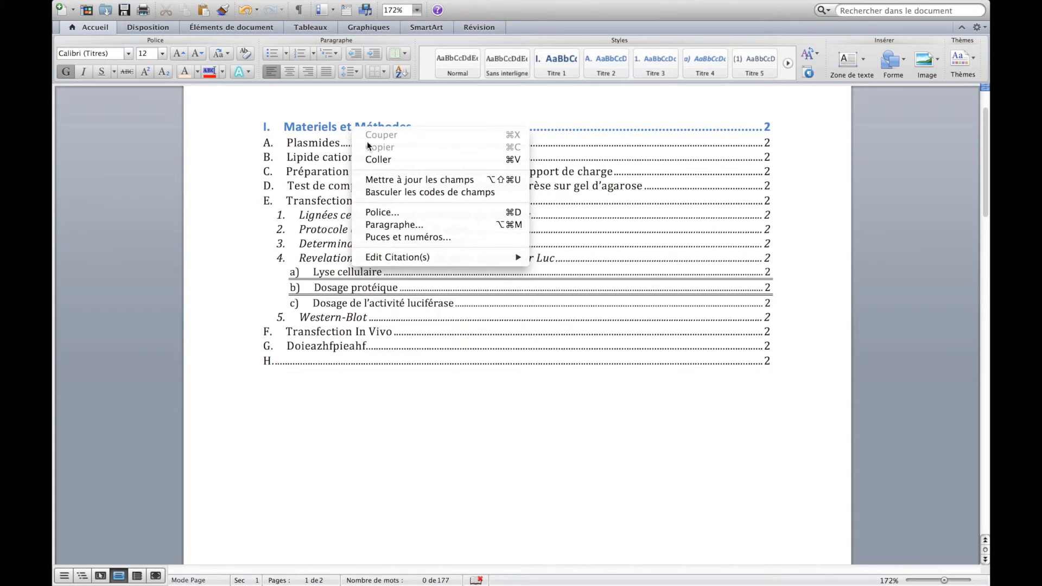
{"action": "left_click", "coordinate": [333, 421]}
- In Materiels et méthodes.docx, apply the Titre 1 style to the References line on the page after the Discussion heading
{"action": "scroll", "coordinate": [334, 421], "scroll_direction": "down", "scroll_amount": 2}
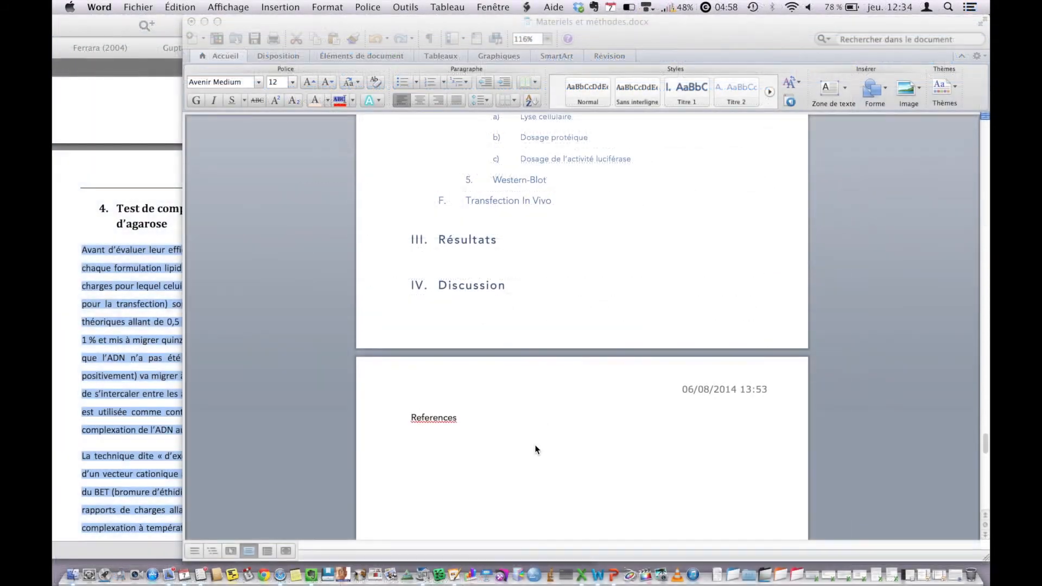
{"action": "scroll", "coordinate": [536, 322], "scroll_direction": "up", "scroll_amount": 16}
{"action": "scroll", "coordinate": [536, 322], "scroll_direction": "down", "scroll_amount": 13}
{"action": "scroll", "coordinate": [536, 317], "scroll_direction": "down", "scroll_amount": 10}
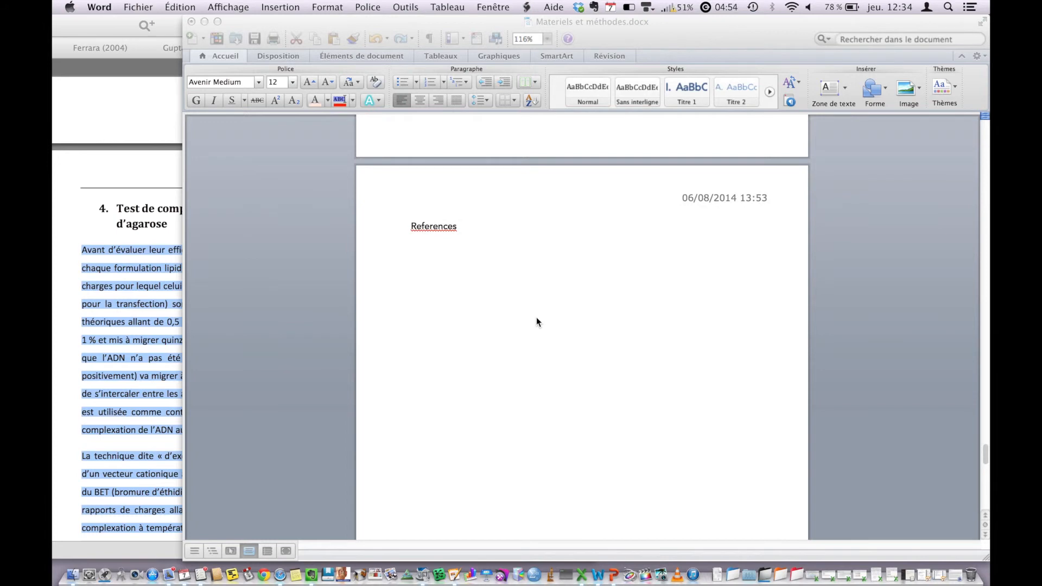
{"action": "triple_click", "coordinate": [416, 227]}
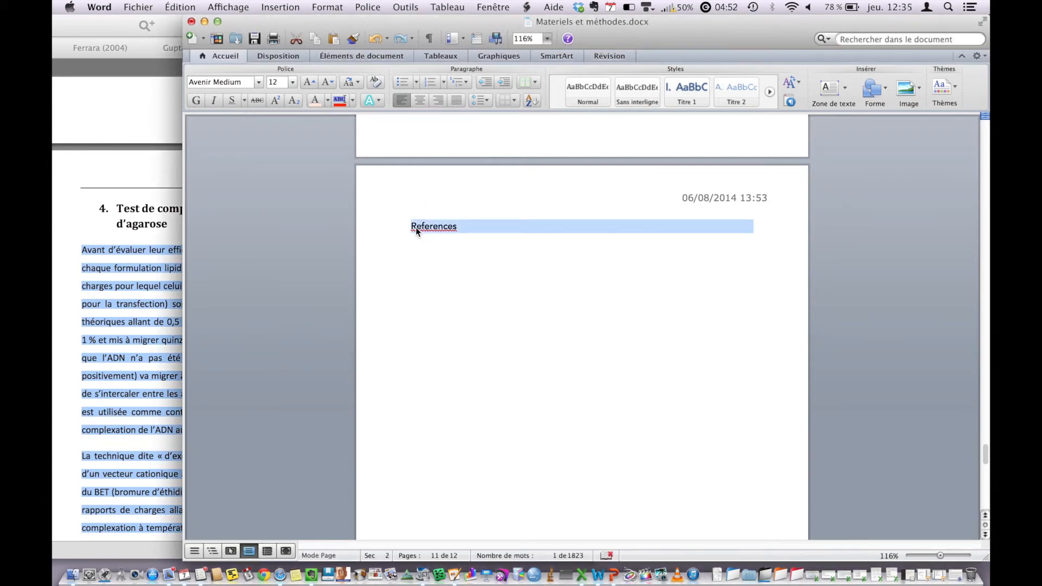
{"action": "scroll", "coordinate": [526, 291], "scroll_direction": "up", "scroll_amount": 2}
{"action": "scroll", "coordinate": [526, 292], "scroll_direction": "up", "scroll_amount": 1}
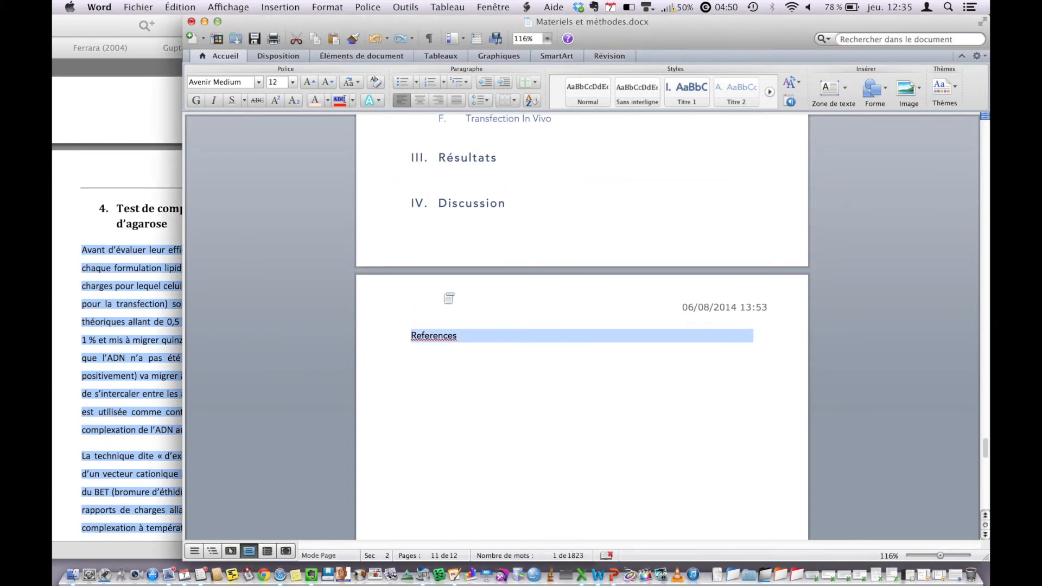
{"action": "left_click", "coordinate": [770, 92]}
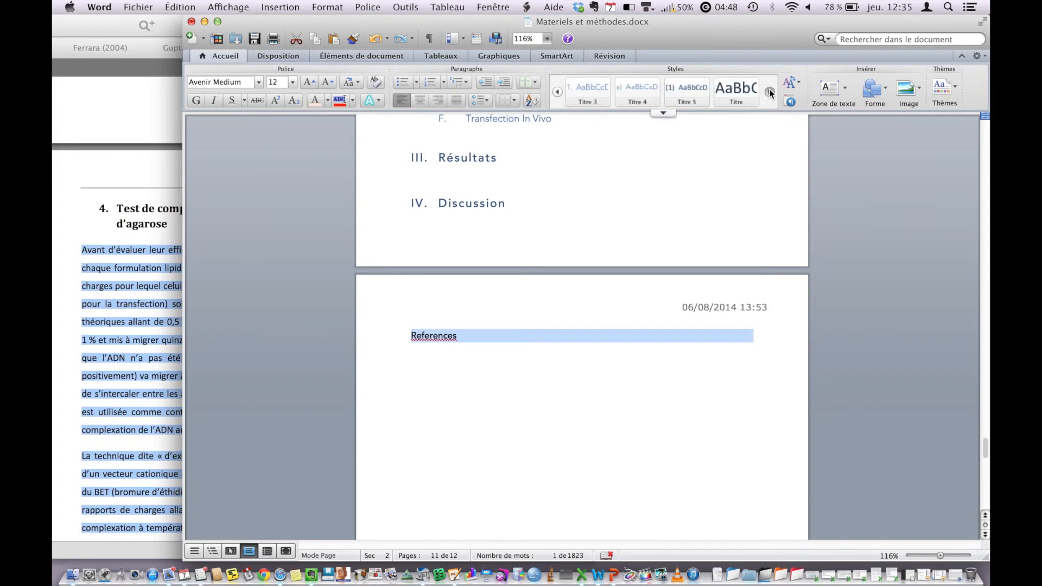
{"action": "left_click", "coordinate": [557, 92]}
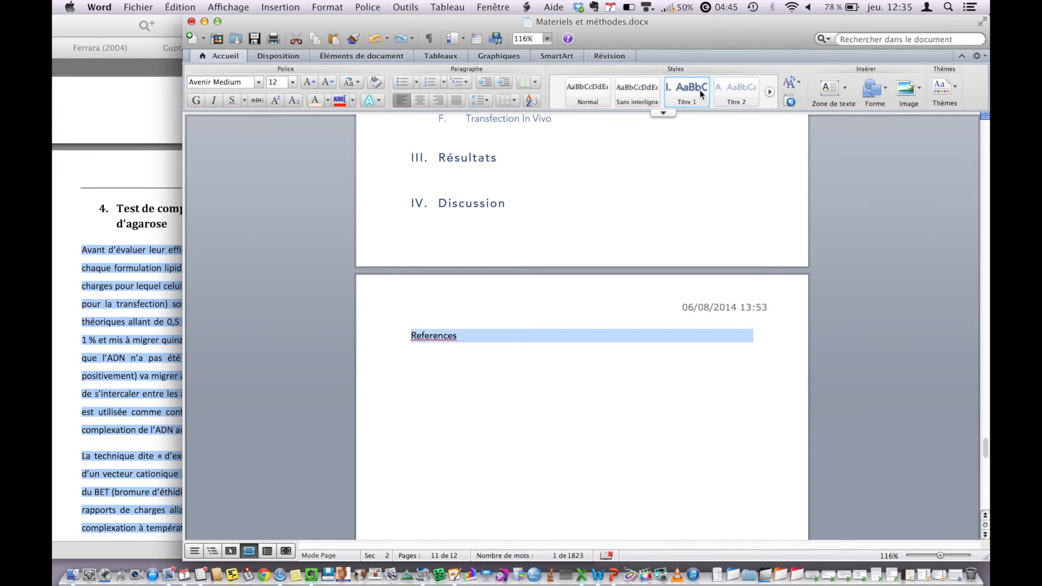
{"action": "left_click", "coordinate": [686, 93]}
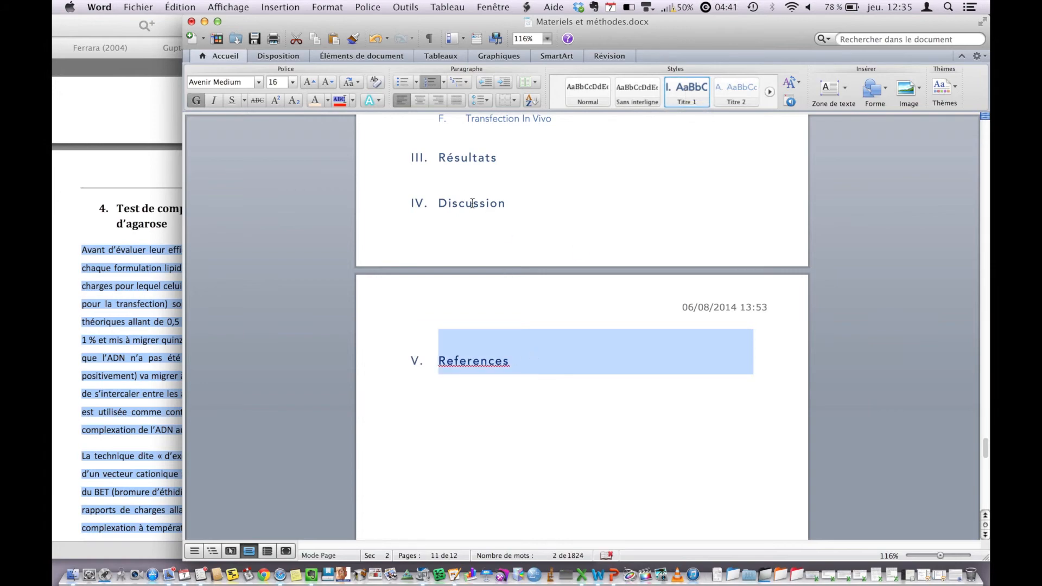
- Update the table of contents of Materiels et méthodes.docx, choosing to refresh the entire table, and view its last entries
{"action": "scroll", "coordinate": [528, 423], "scroll_direction": "up", "scroll_amount": 20}
{"action": "scroll", "coordinate": [528, 423], "scroll_direction": "up", "scroll_amount": 20}
{"action": "scroll", "coordinate": [528, 425], "scroll_direction": "down", "scroll_amount": 6}
{"action": "left_click", "coordinate": [445, 439]}
{"action": "right_click", "coordinate": [446, 439]}
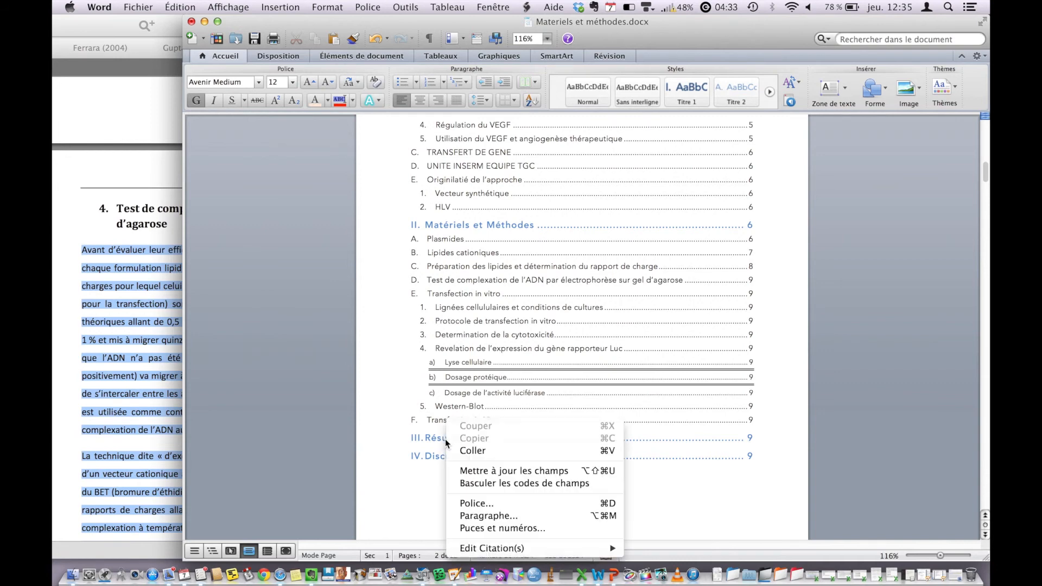
{"action": "left_click", "coordinate": [524, 471]}
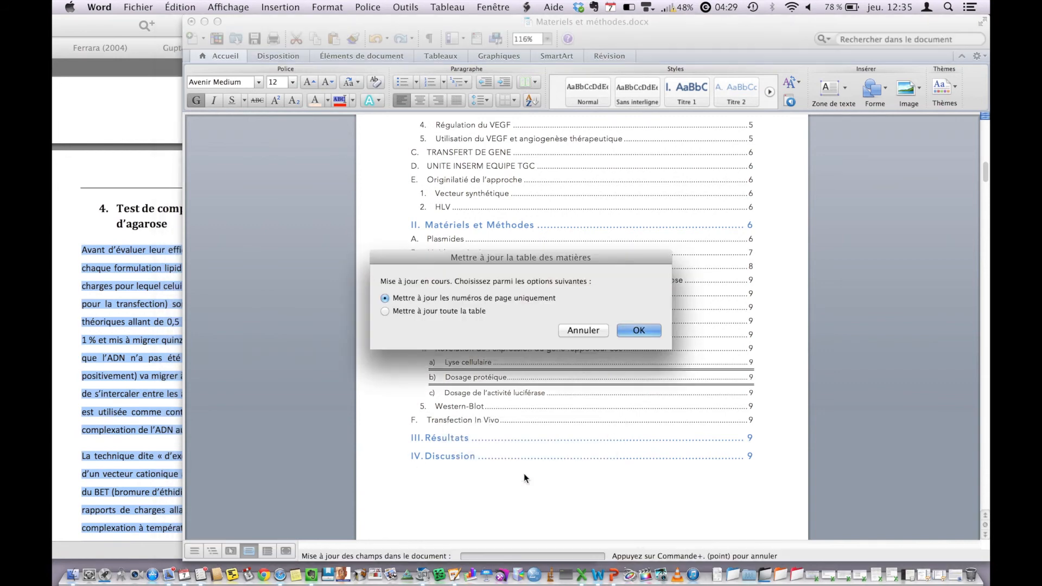
{"action": "left_click", "coordinate": [464, 311]}
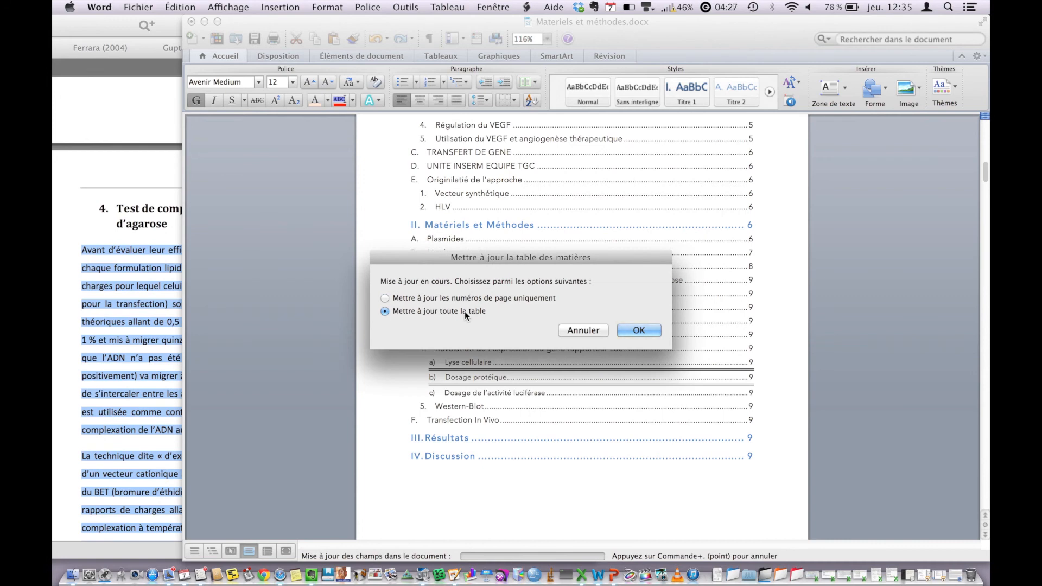
{"action": "left_click", "coordinate": [639, 330]}
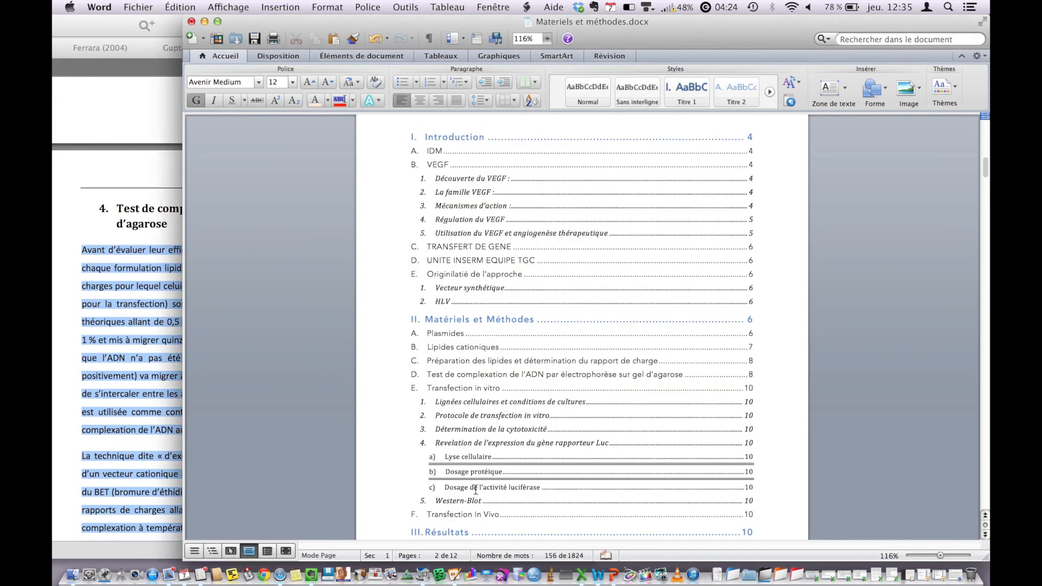
{"action": "scroll", "coordinate": [480, 439], "scroll_direction": "down", "scroll_amount": 4}
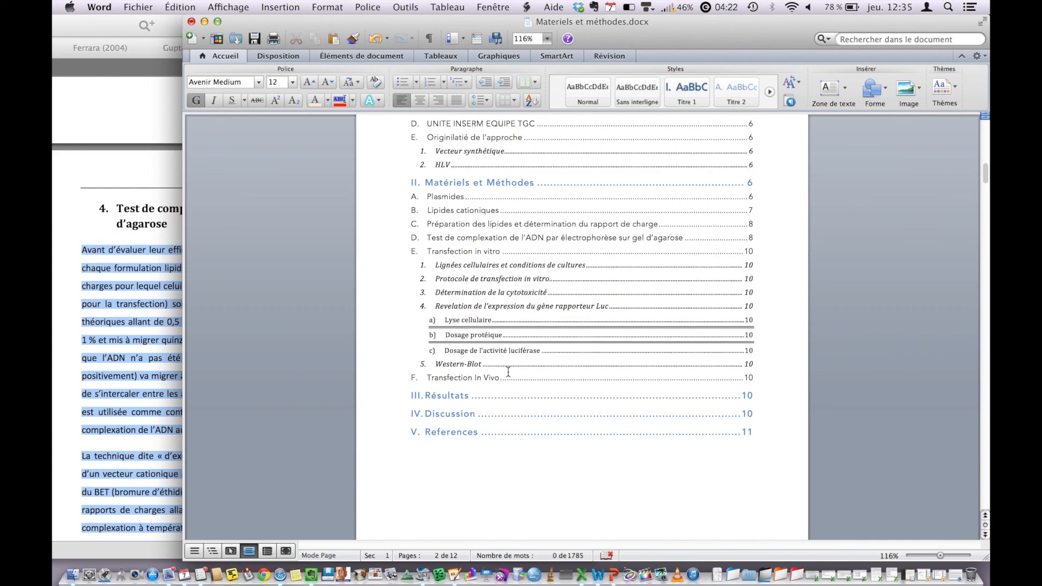